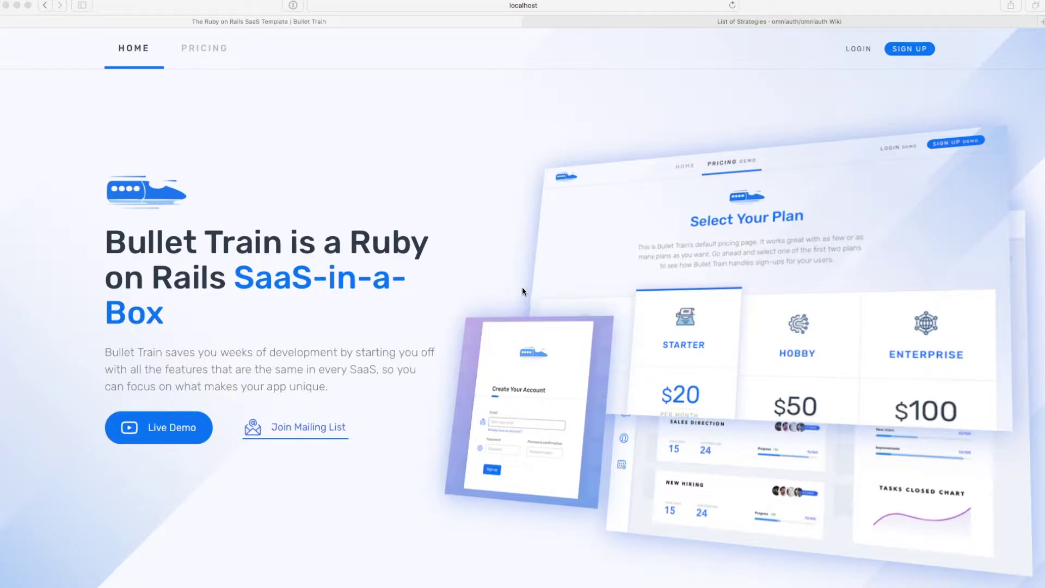
Skim the OmniAuth strategies wiki page, then return to the Bullet Train home page.
click(482, 182)
key(ctrl+Tab)
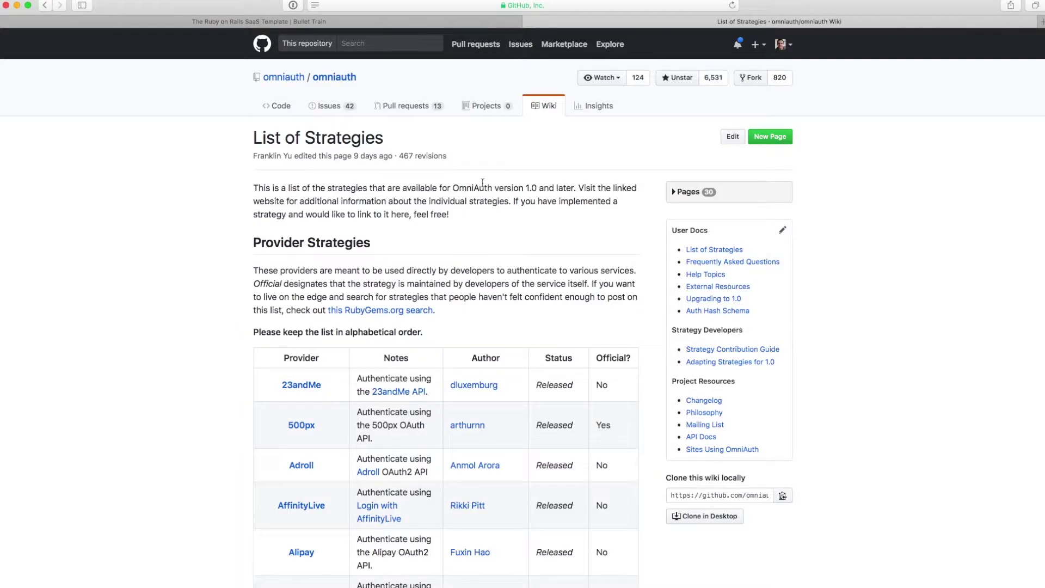
scroll(482, 182, down, 15)
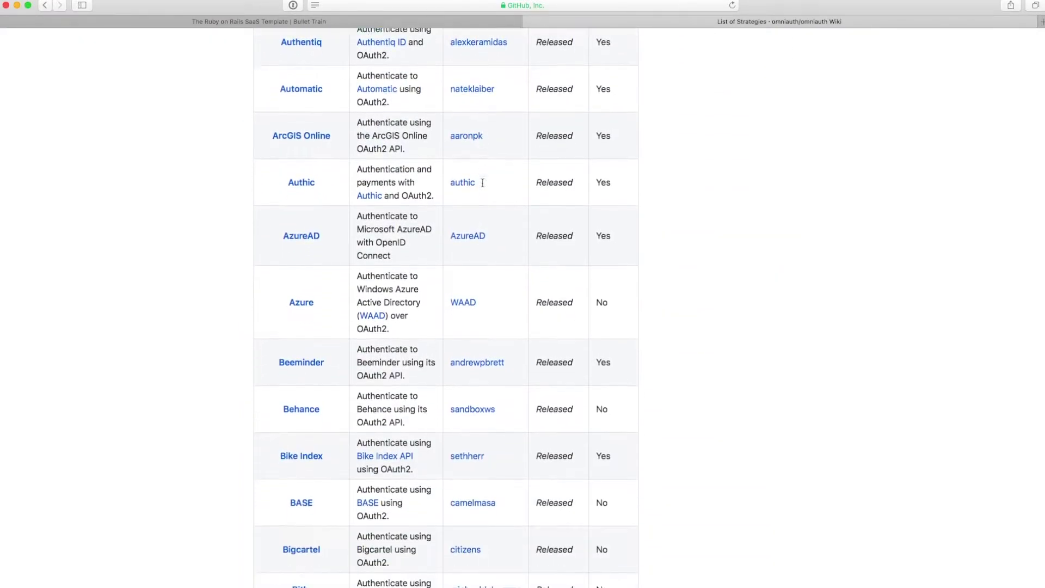
scroll(482, 182, down, 15)
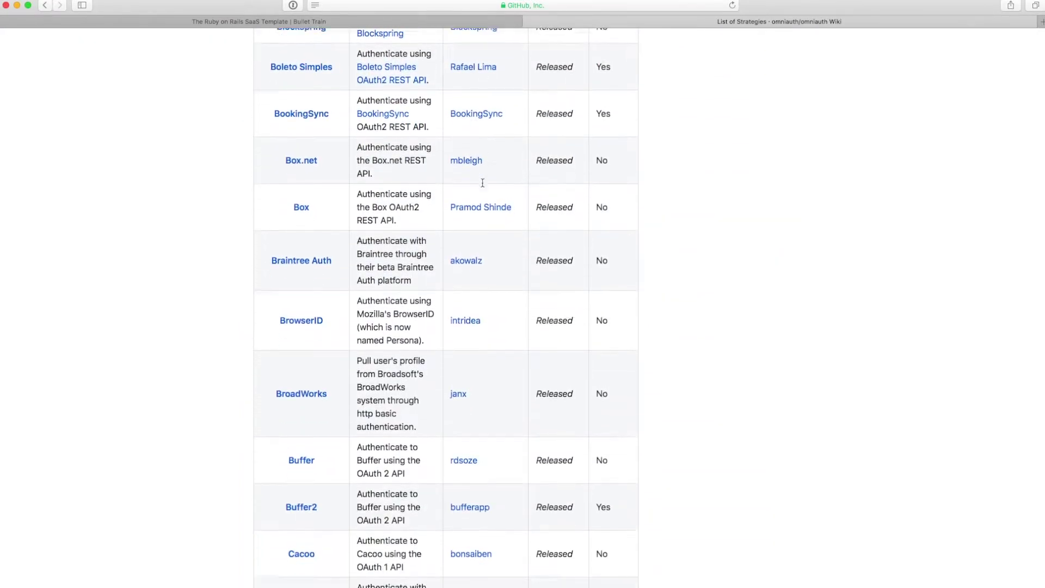
scroll(482, 182, down, 8)
key(ctrl+shift+Tab)
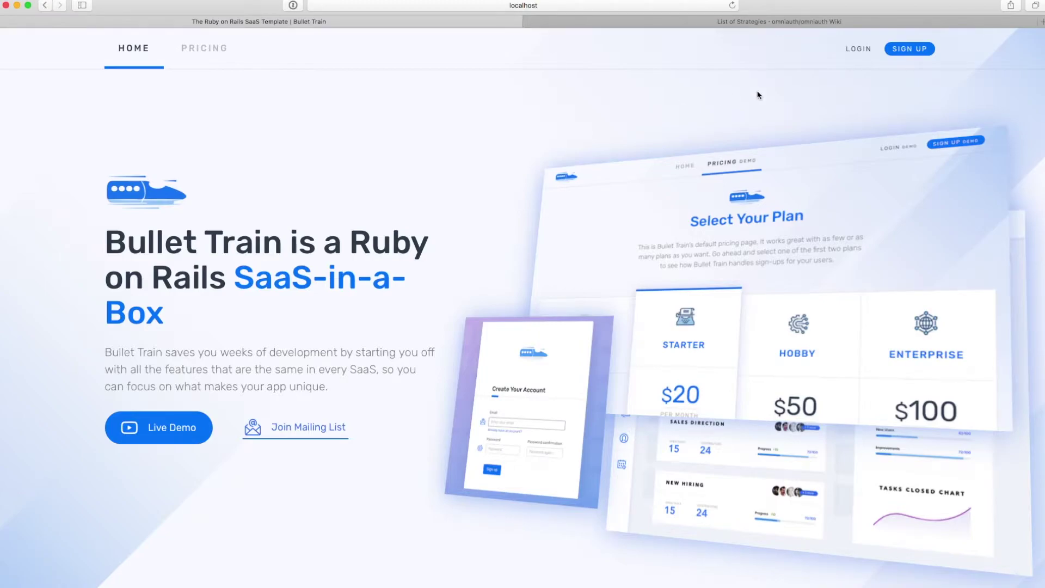
Start a Facebook sign-up for Bullet Train and approve sharing the Facebook profile.
click(908, 51)
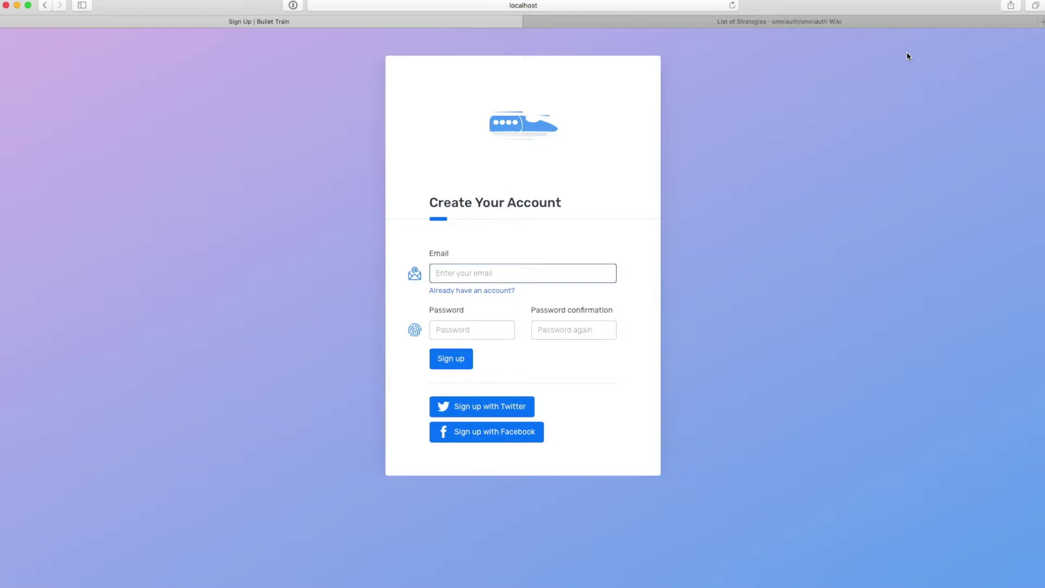
click(512, 440)
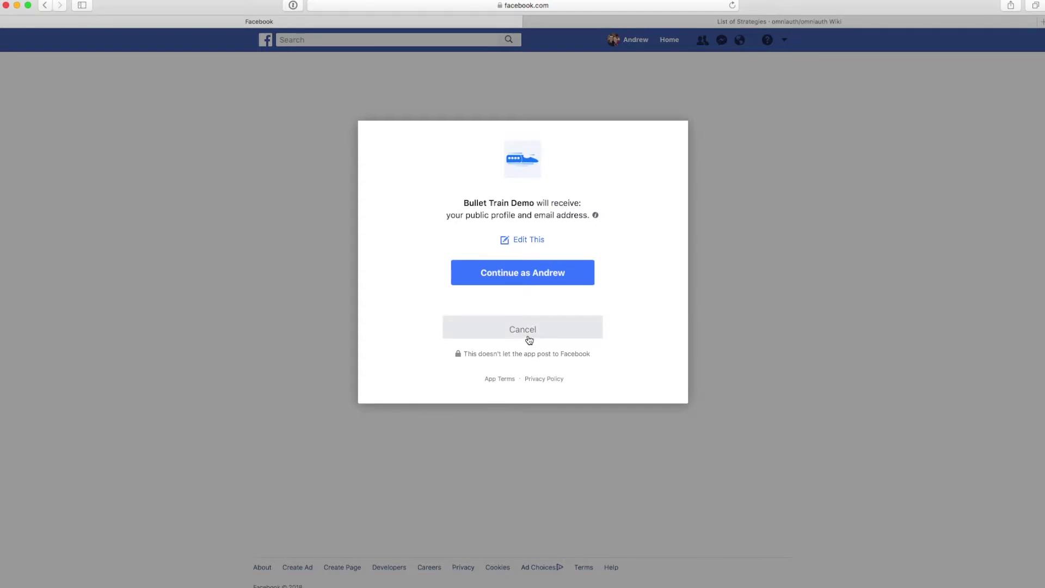
click(529, 281)
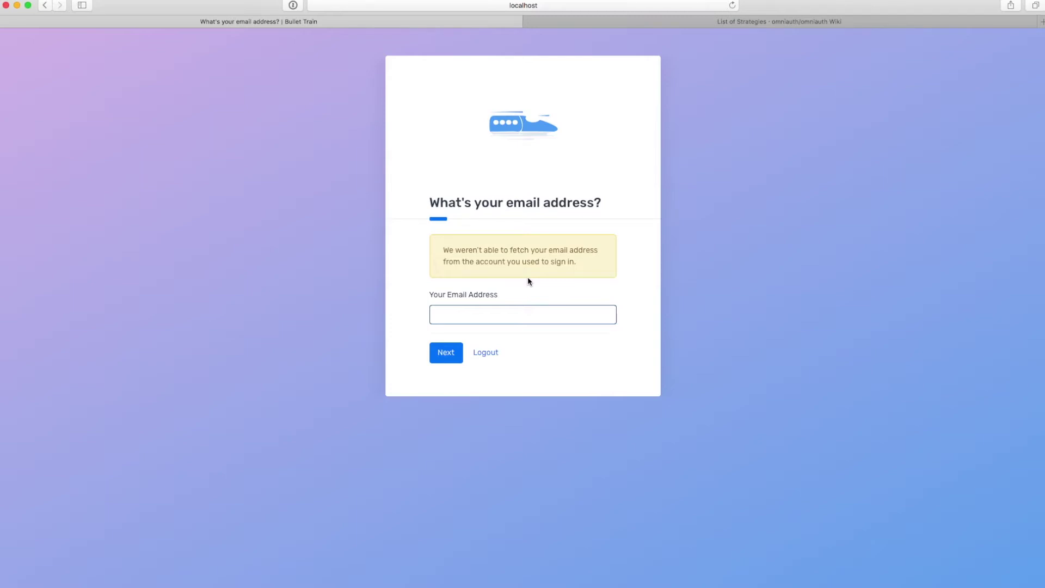
Submit the entered email address, which Bullet Train rejects as already taken.
key(Return)
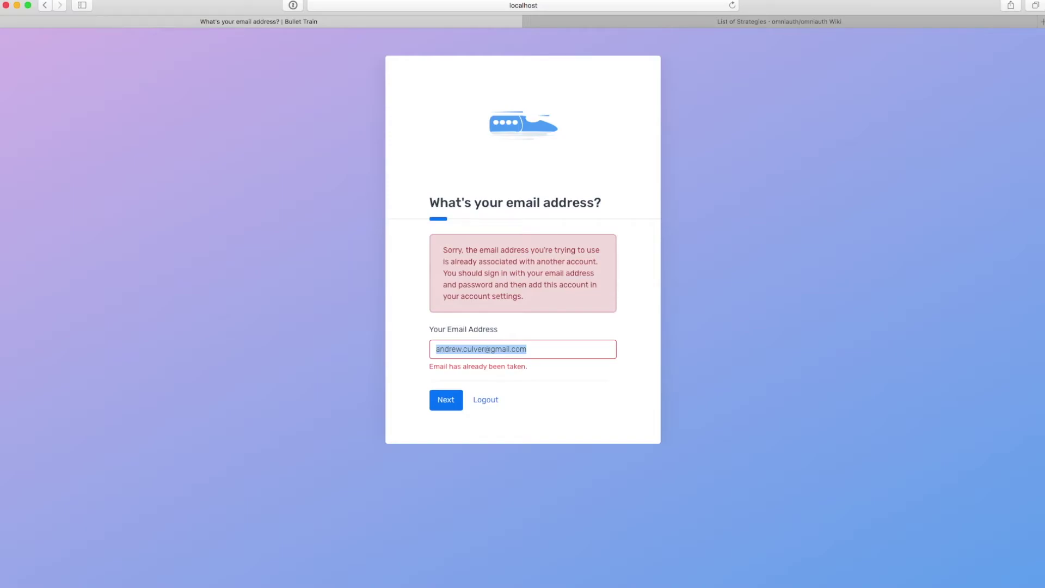
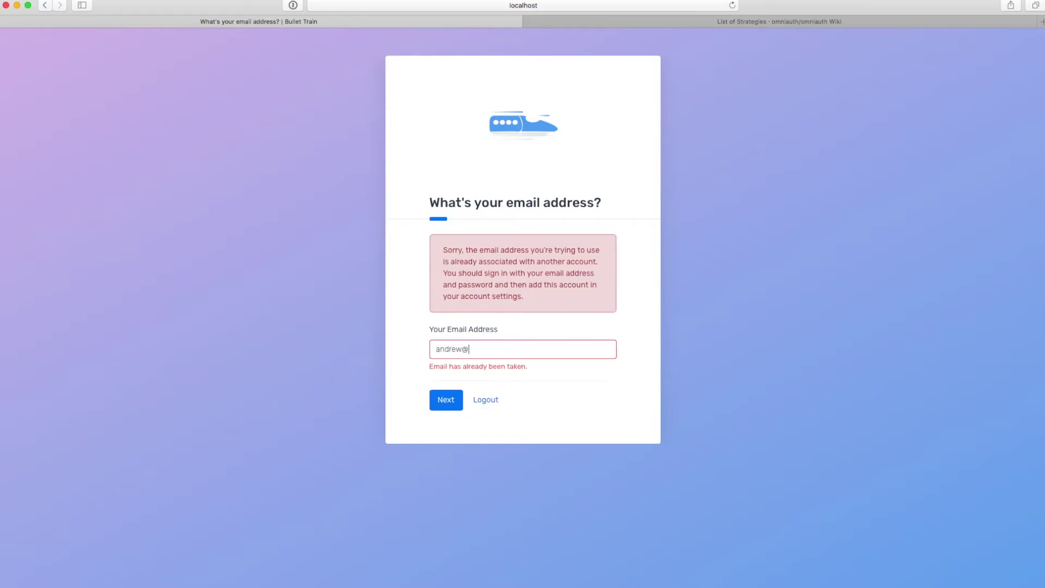
Submit a different email address and pick the free trial of the $10 Hobby plan.
key(Return)
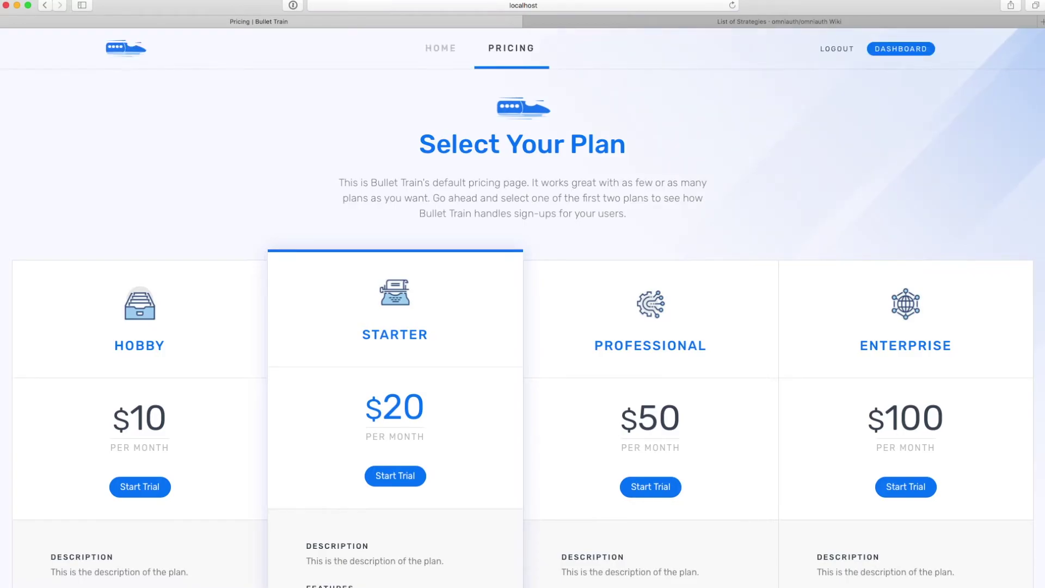
scroll(306, 300, down, 3)
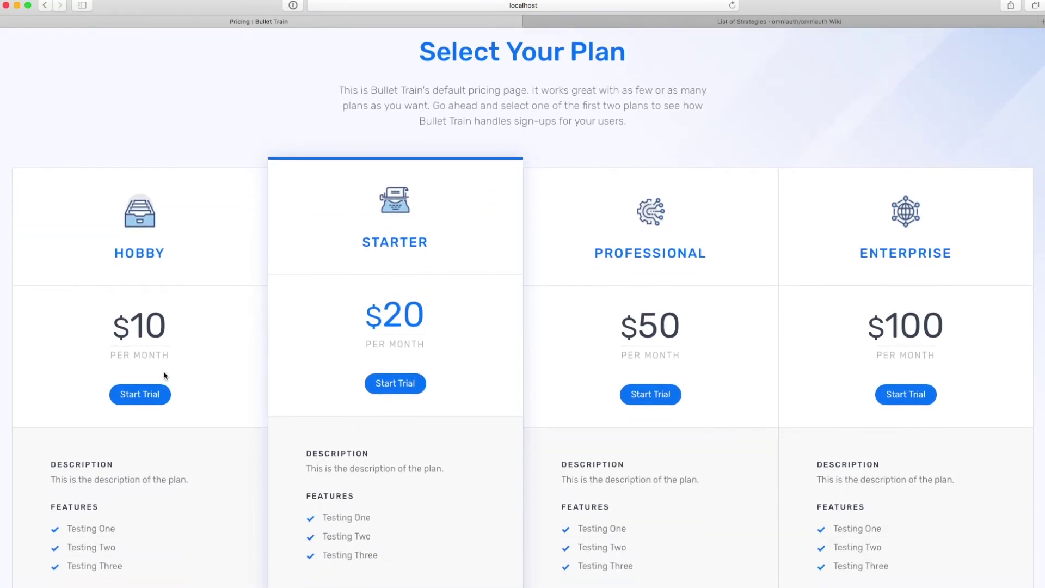
click(142, 402)
Submit a test card number with expiry 12/2019 and a security code to start the trial.
text(4242)
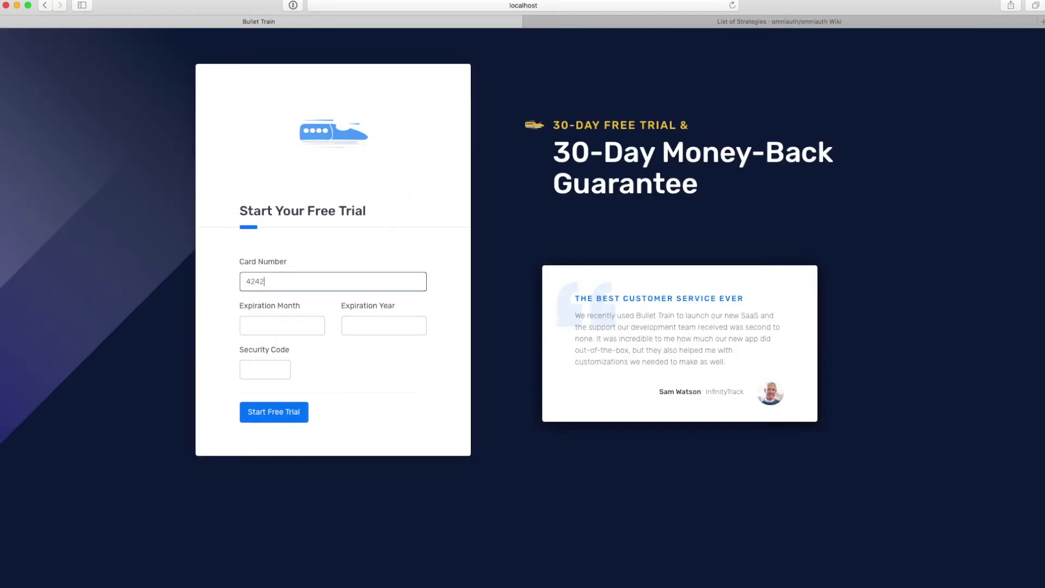
text(4242424242424242)
key(Tab)
text(12)
key(Tab)
text(202)
key(BackSpace)
key(BackSpace)
key(BackSpace)
text(2019)
key(Tab)
text(123)
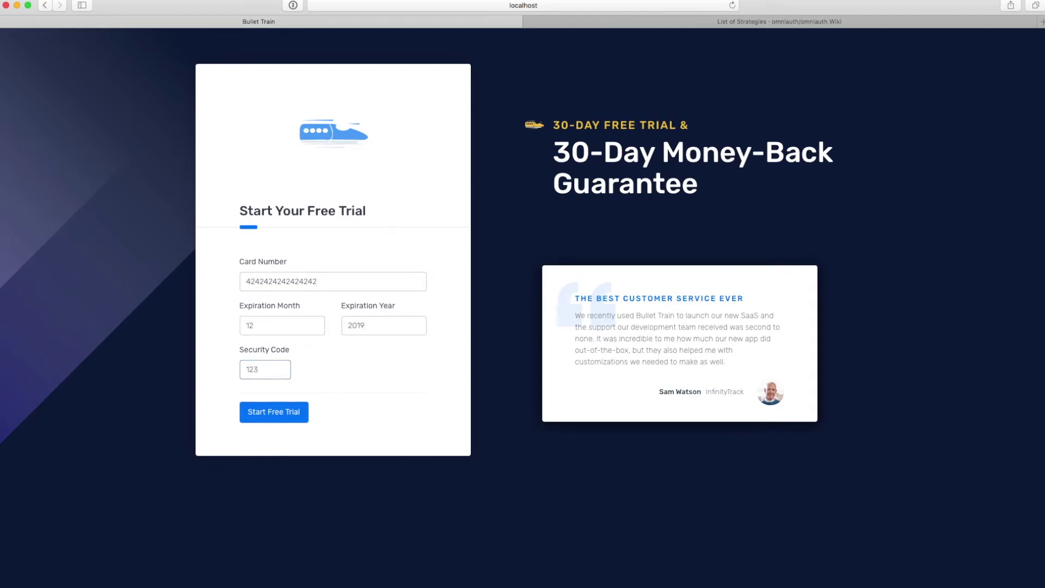
key(Tab)
key(Return)
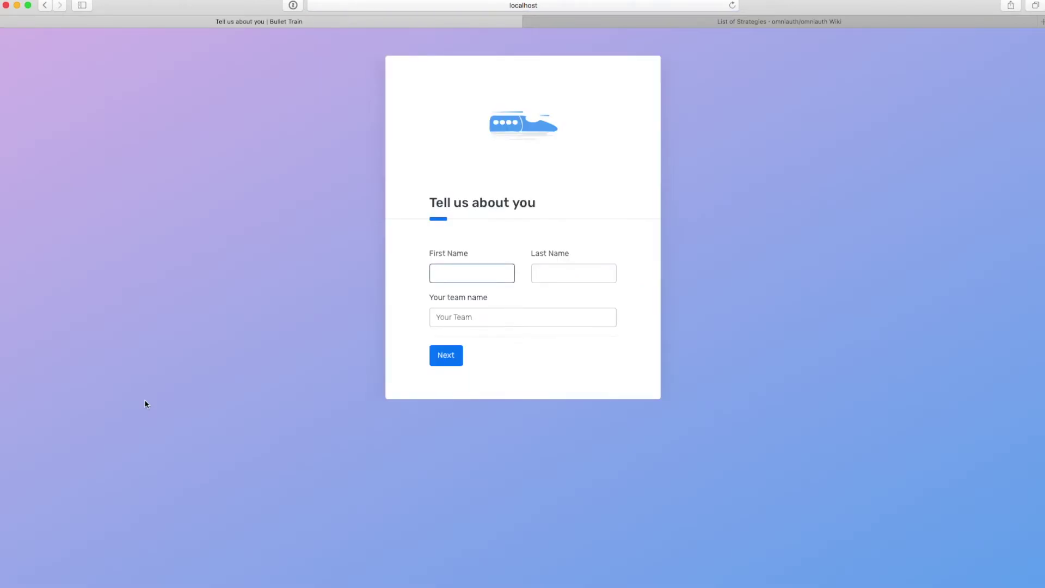
Fill in the user's first and last name and team name 'Bullet Train. Inc.', then submit.
text(Andrew)
key(Tab)
text(Culver)
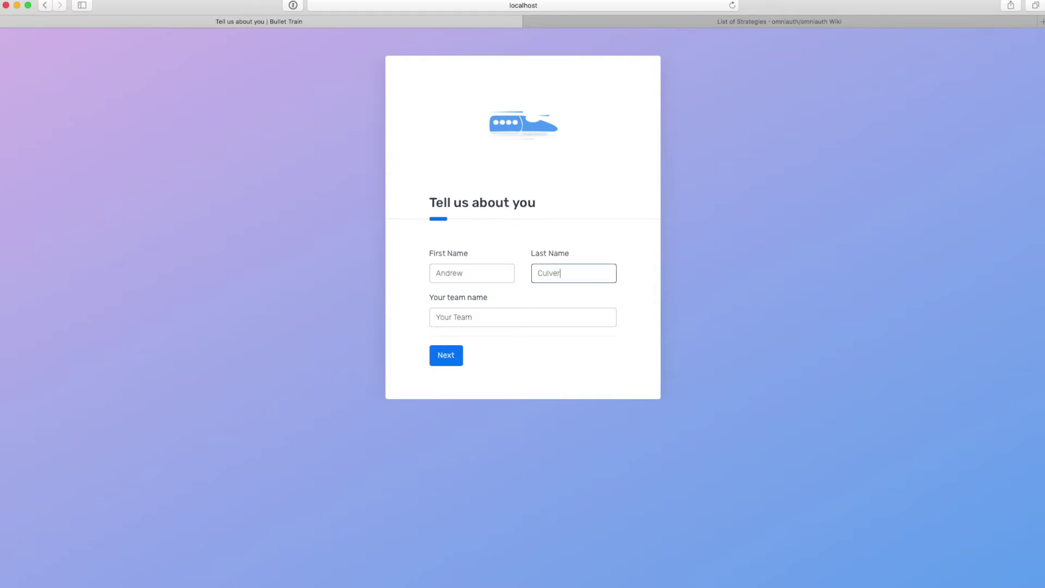
key(Tab)
text(Bullet Train.)
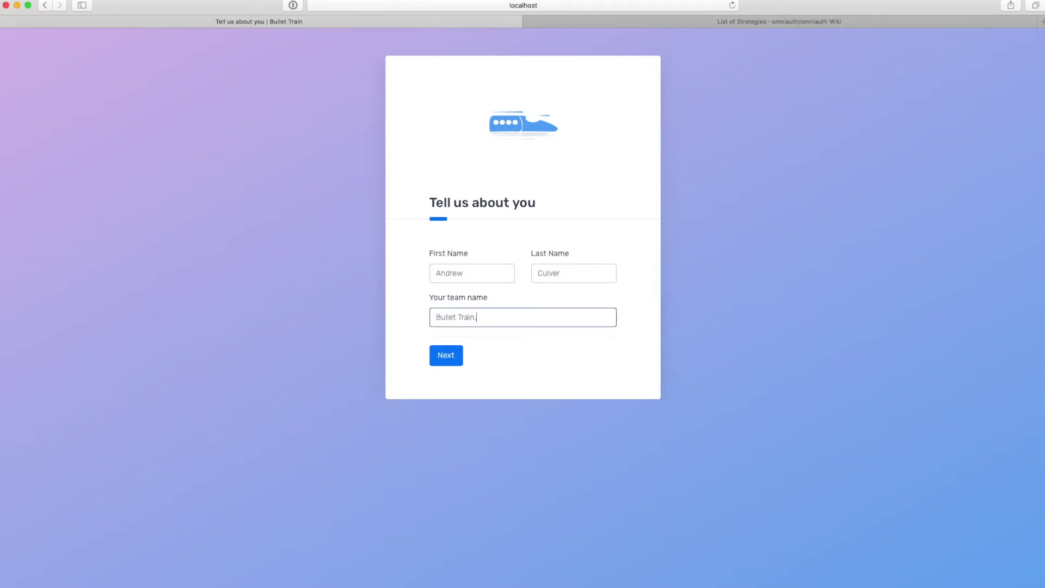
text( Inc.)
key(Return)
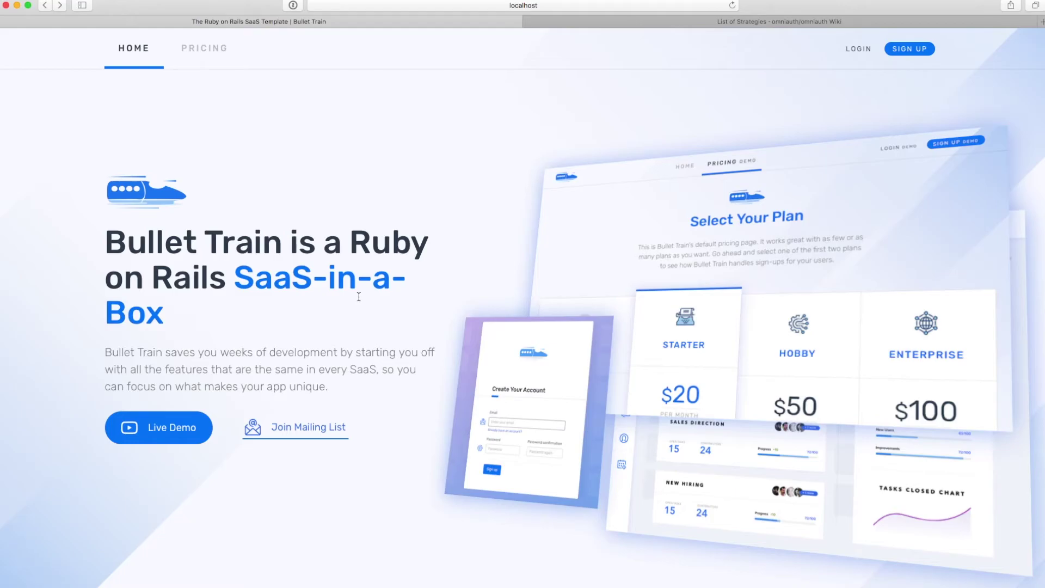
Sign in to Bullet Train with Twitter, authorizing the Bullet Train Demo app.
click(867, 53)
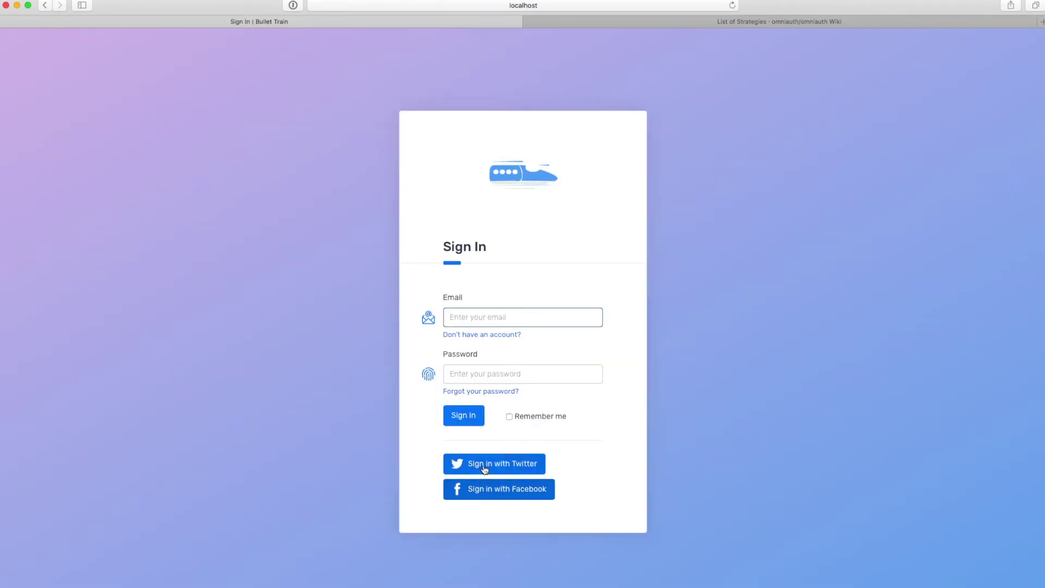
click(484, 468)
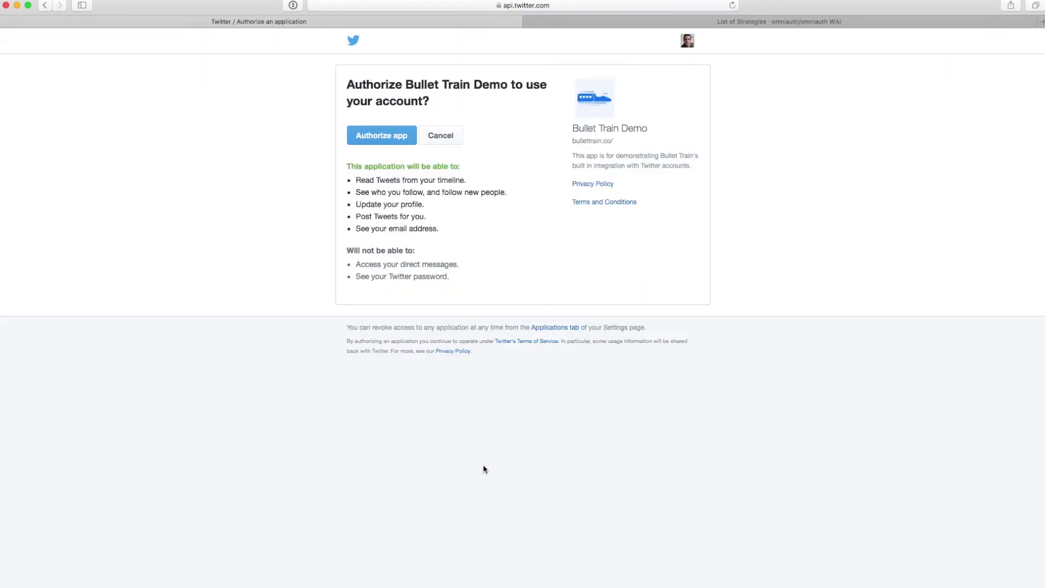
click(362, 133)
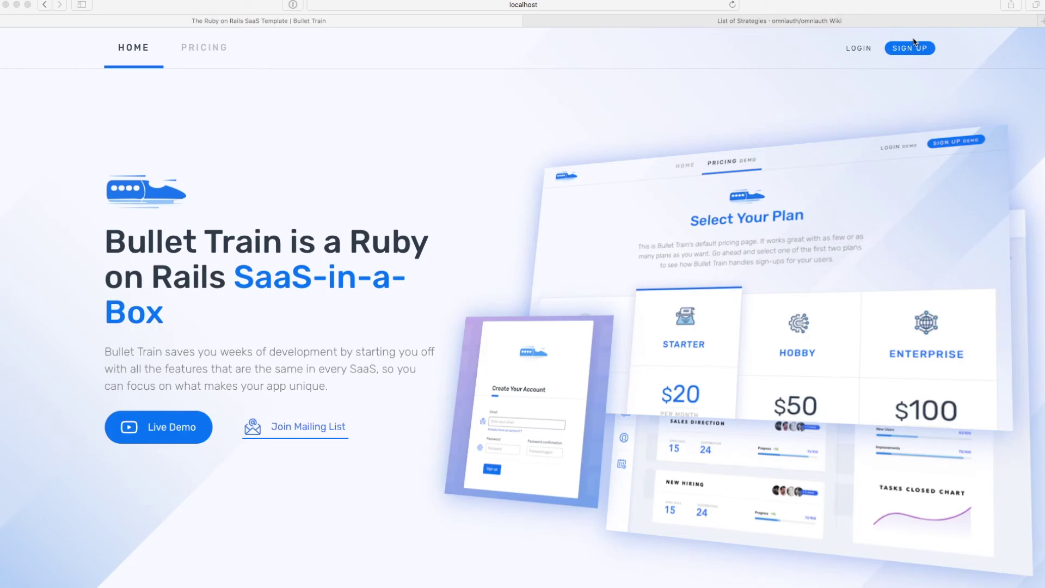
Log in to Bullet Train with Facebook, confirming continuation of the earlier Facebook login.
click(901, 50)
click(861, 48)
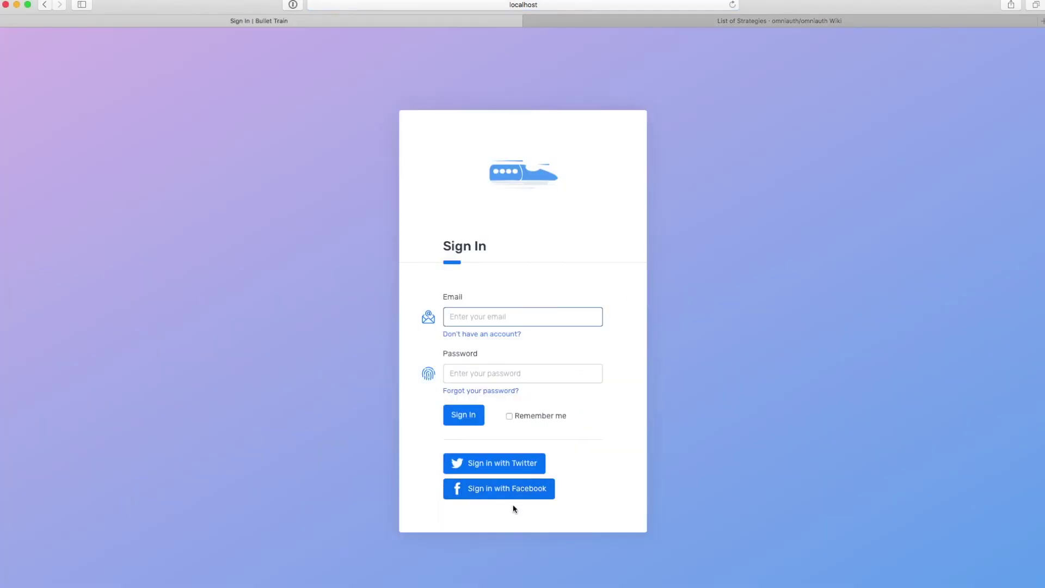
click(516, 494)
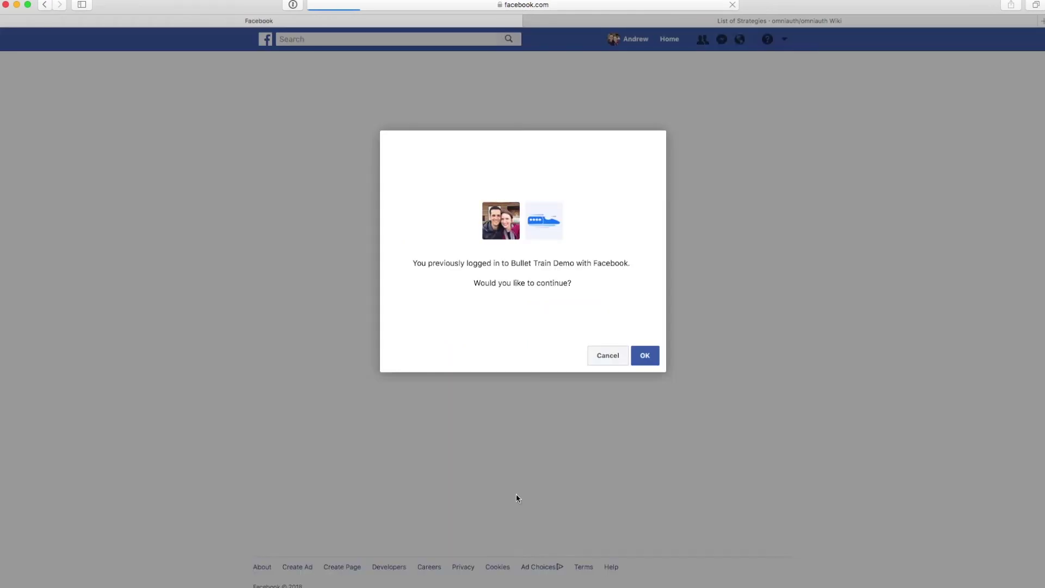
click(648, 359)
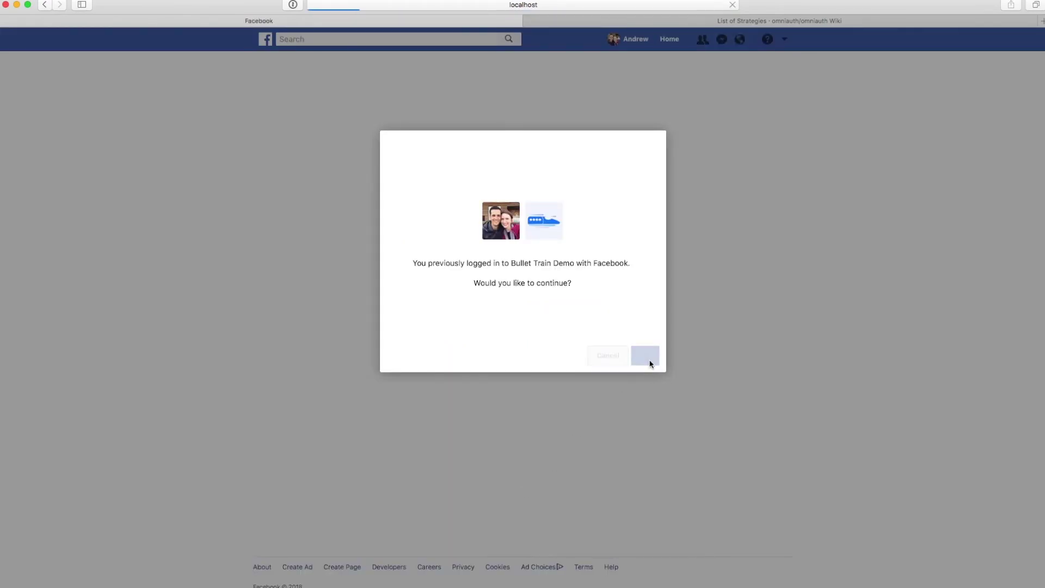